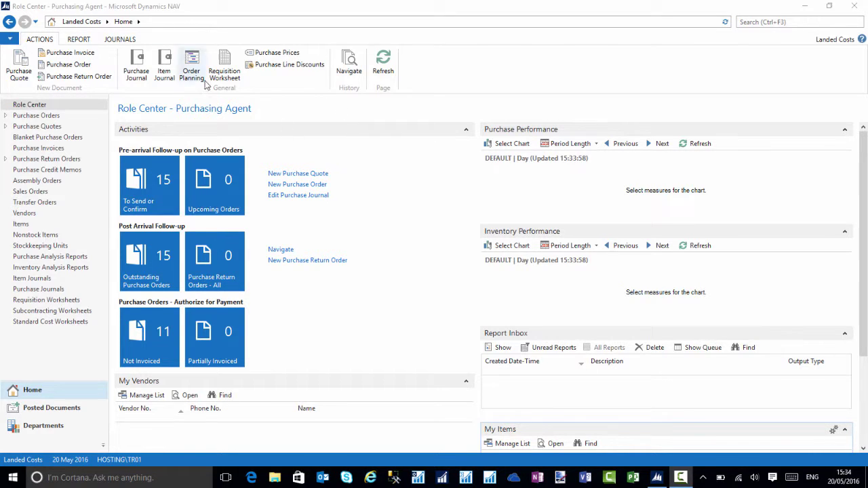
Open the Expected Item Cost Worksheet and populate it with the expected item costs of charge type FREIGHT.
{"action": "left_click", "coordinate": [750, 19]}
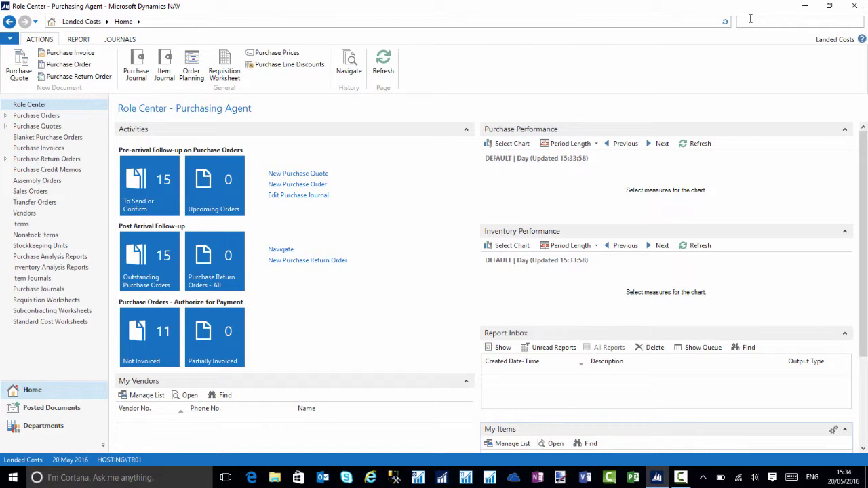
{"action": "type", "text": "expect"}
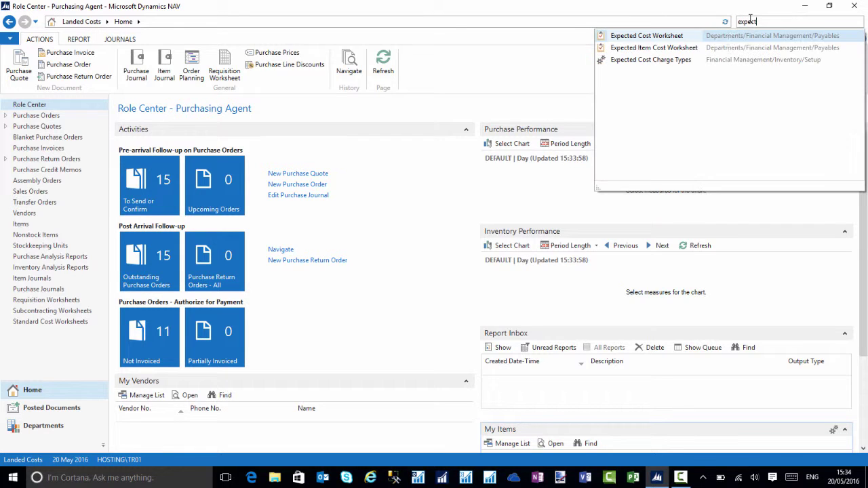
{"action": "left_click", "coordinate": [653, 48]}
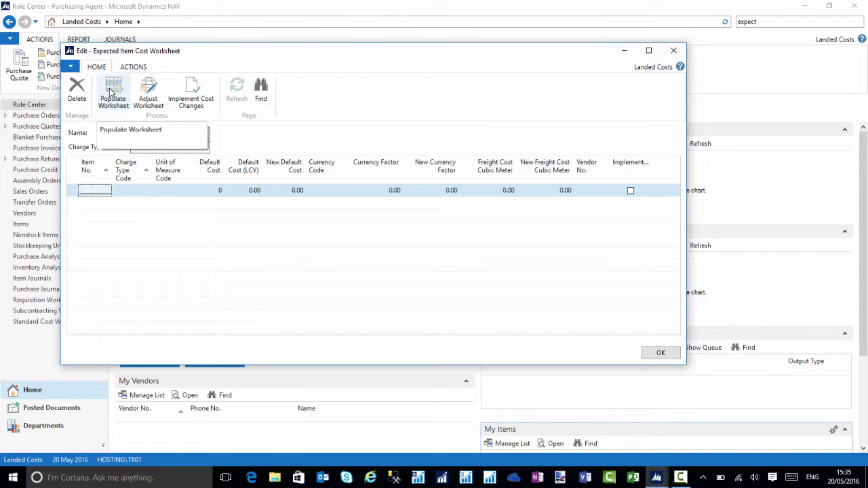
{"action": "left_click", "coordinate": [111, 91]}
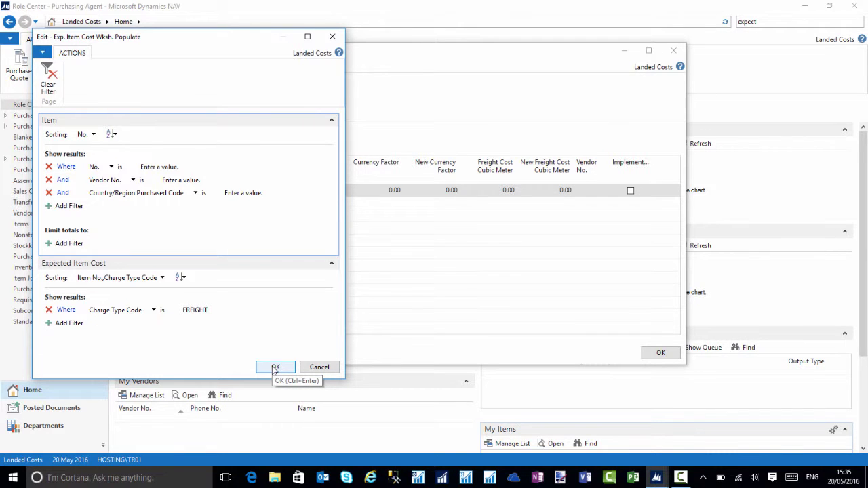
{"action": "left_click", "coordinate": [274, 367]}
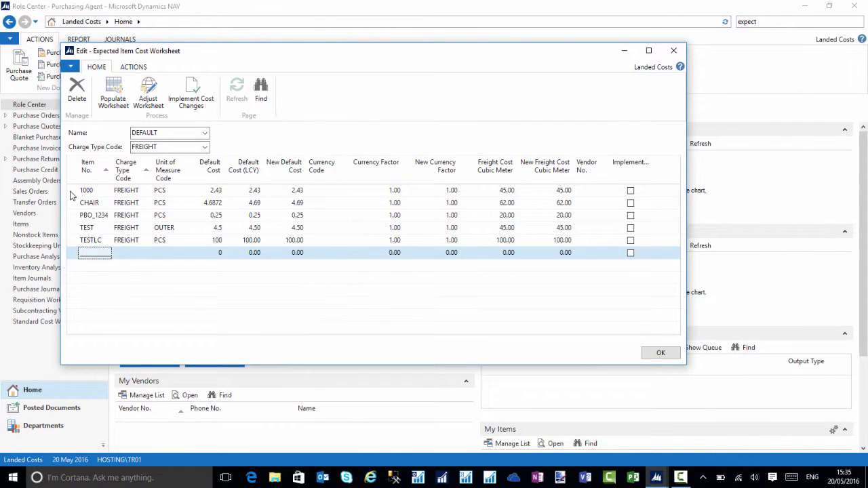
Set the new default cost of item PBO_1234 to 0.50 in the Expected Item Cost Worksheet.
{"action": "left_click_drag", "start_coordinate": [70, 195], "coordinate": [87, 251]}
{"action": "left_click", "coordinate": [74, 216]}
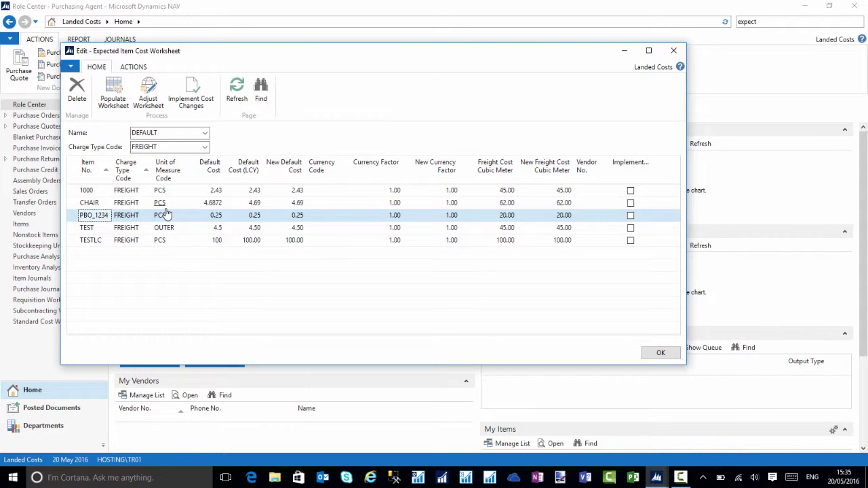
{"action": "left_click", "coordinate": [289, 216]}
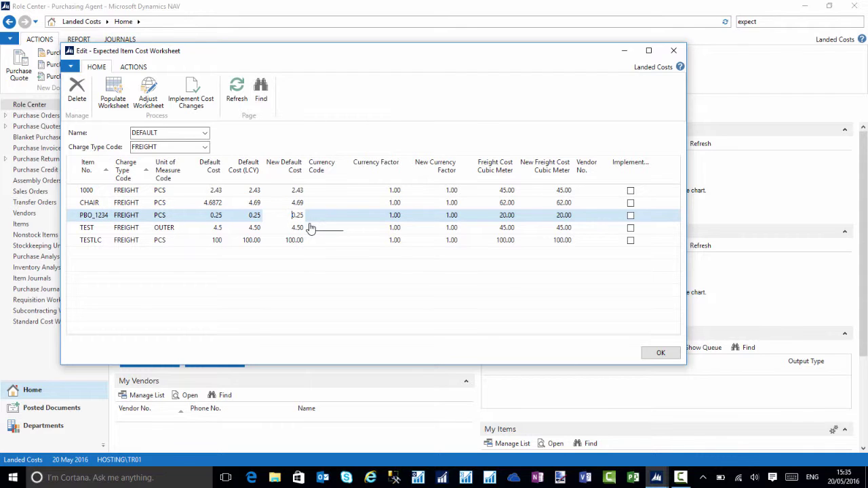
{"action": "key", "text": "Delete"}
{"action": "key", "text": "Delete"}
{"action": "key", "text": "Delete"}
{"action": "key", "text": "Delete"}
{"action": "type", "text": ".5"}
{"action": "key", "text": "Tab"}
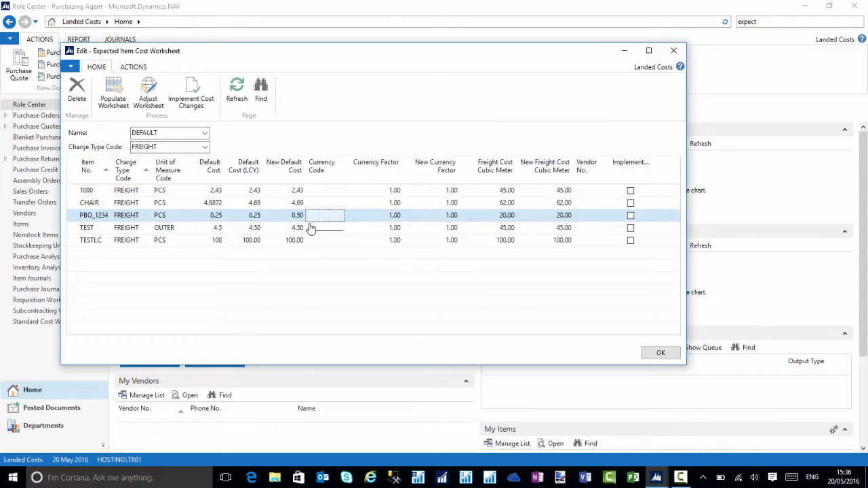
Implement the cost changes for all worksheet lines without an item filter and close the worksheet.
{"action": "left_click", "coordinate": [192, 94]}
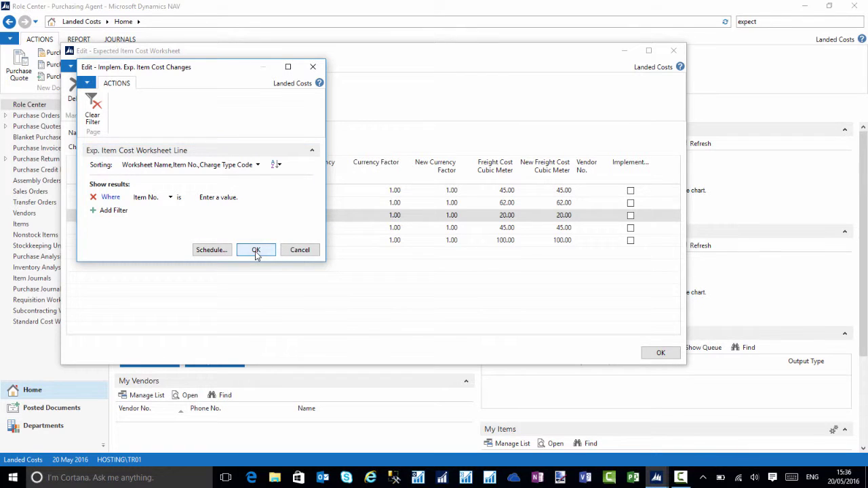
{"action": "left_click", "coordinate": [256, 250]}
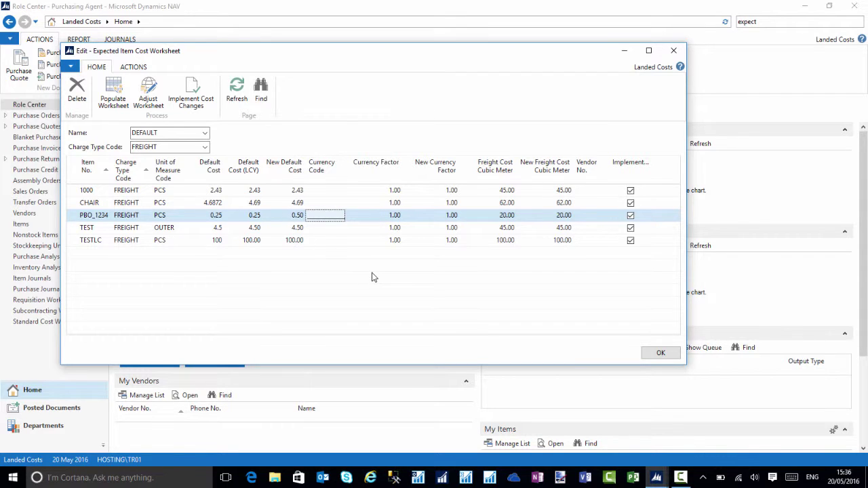
{"action": "left_click", "coordinate": [664, 353]}
Check the Invoicing costs on item PBO_1234's card and the expected item cost lines behind Expected Costs - Other.
{"action": "left_click", "coordinate": [21, 224]}
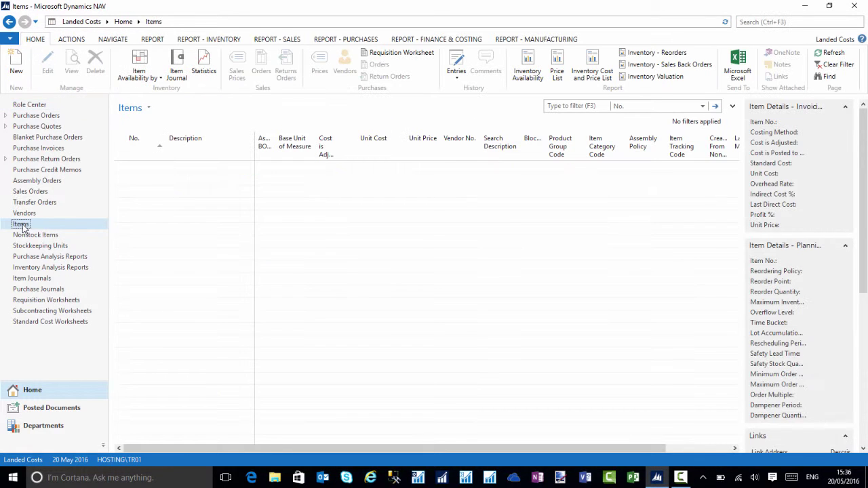
{"action": "double_click", "coordinate": [155, 380]}
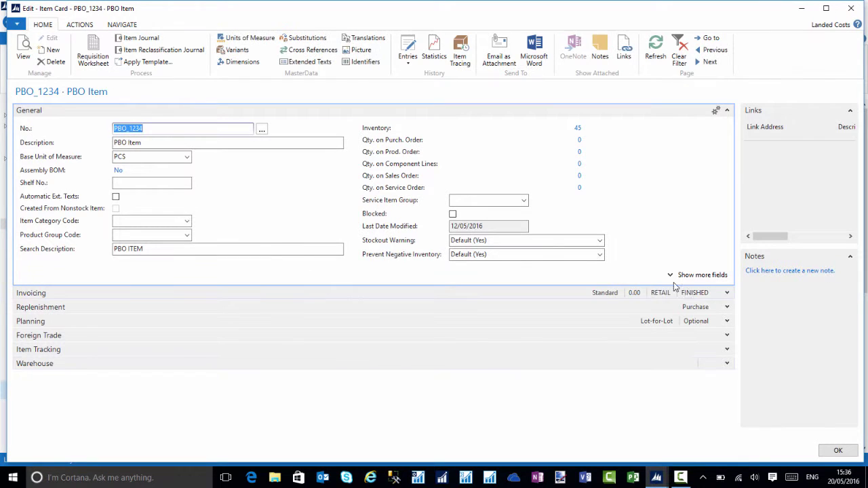
{"action": "left_click", "coordinate": [727, 292]}
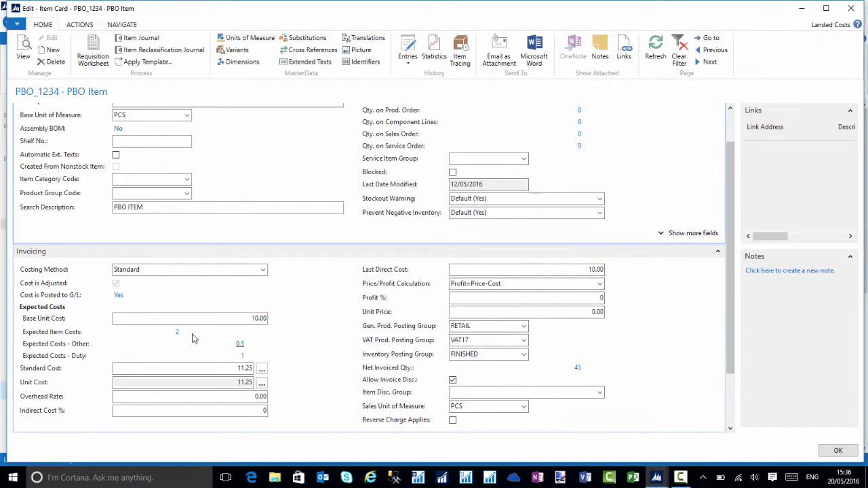
{"action": "left_click", "coordinate": [238, 344]}
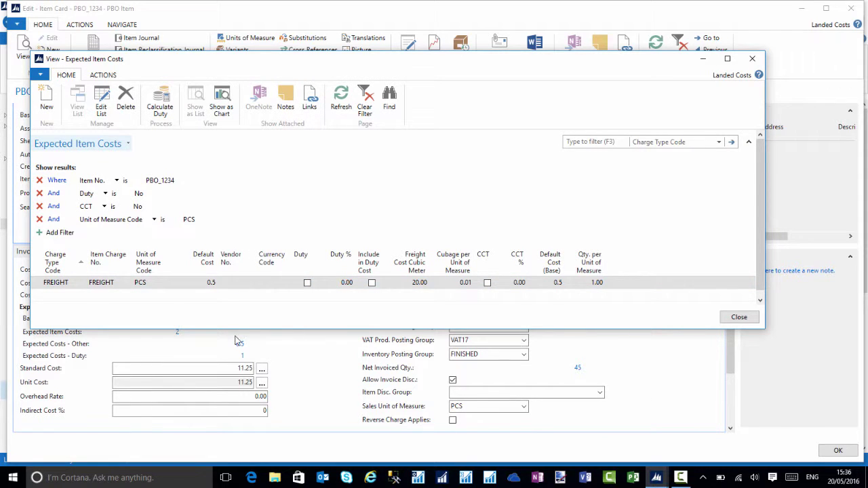
{"action": "left_click", "coordinate": [42, 282]}
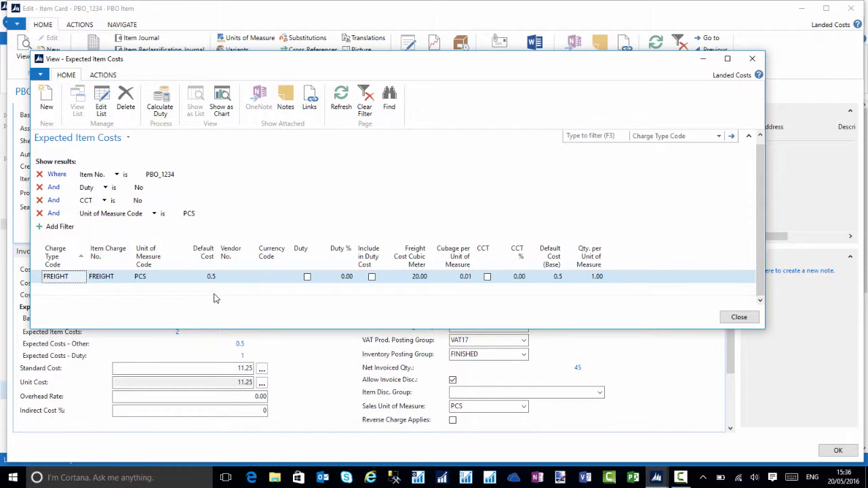
{"action": "left_click", "coordinate": [739, 320]}
{"action": "left_click", "coordinate": [837, 450]}
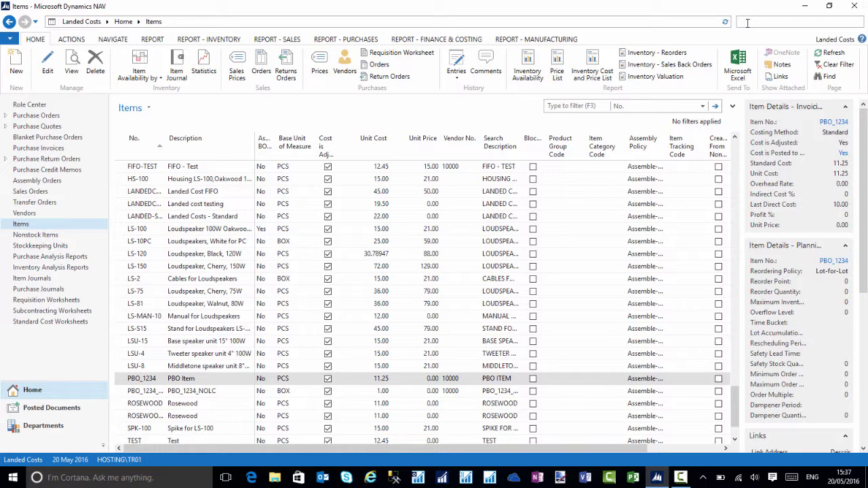
Find the Standard Cost Worksheets and open the DEFAULT worksheet.
{"action": "type", "text": "stand"}
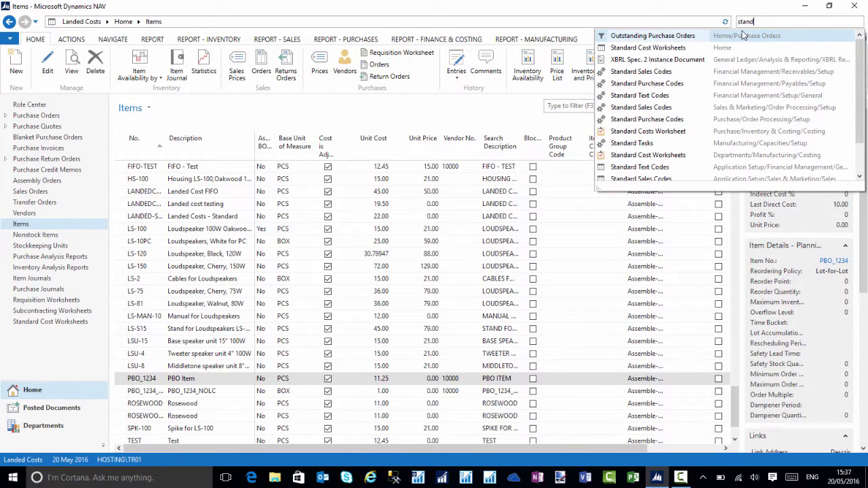
{"action": "left_click", "coordinate": [651, 48]}
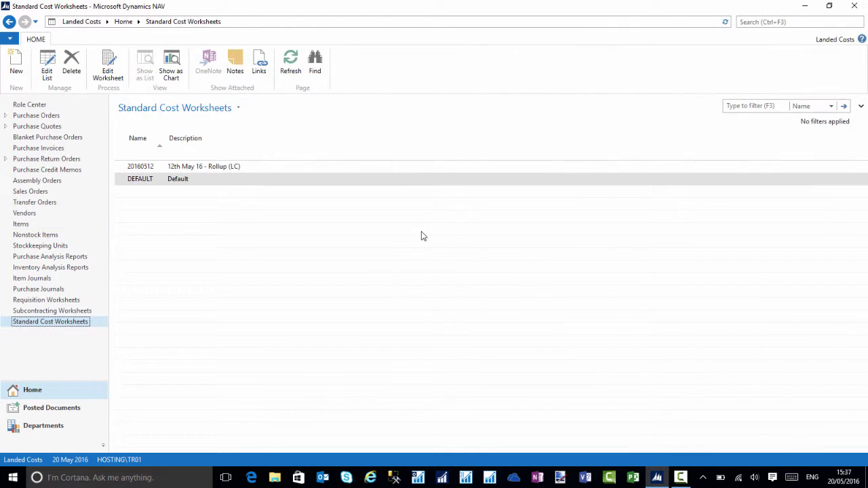
{"action": "double_click", "coordinate": [138, 180]}
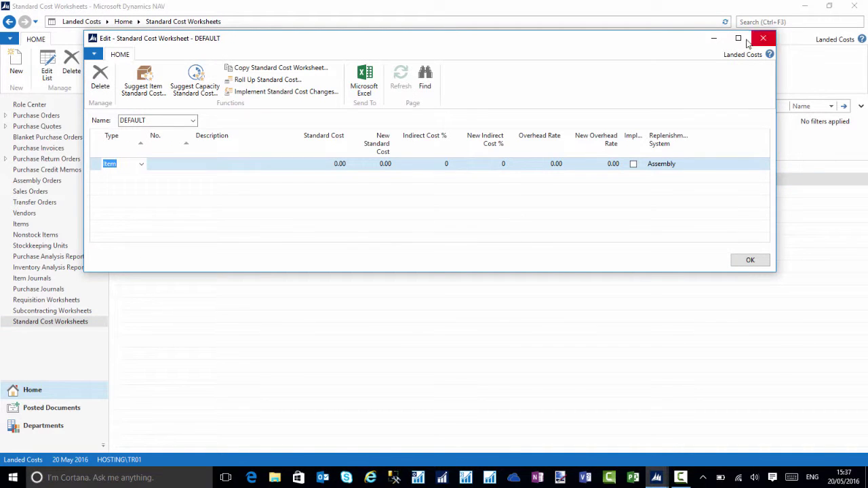
{"action": "left_click", "coordinate": [94, 169]}
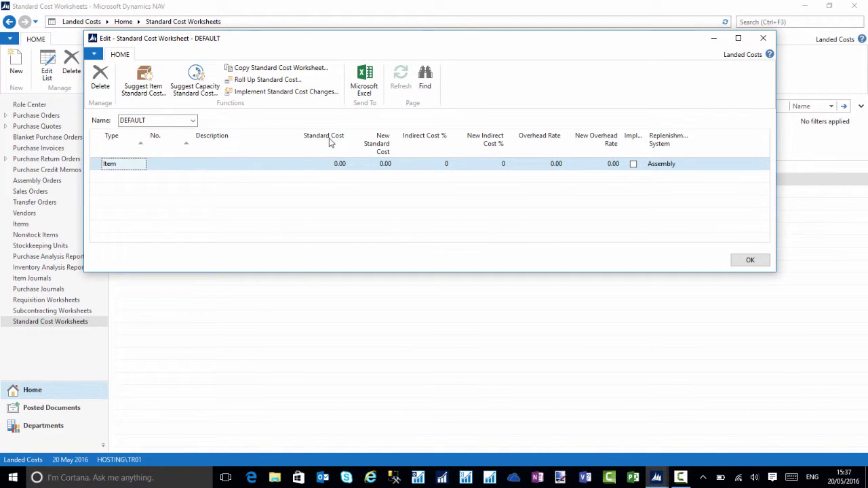
Roll up the standard cost of item PBO_1234 with calculation date 20/05/2016.
{"action": "left_click", "coordinate": [261, 81]}
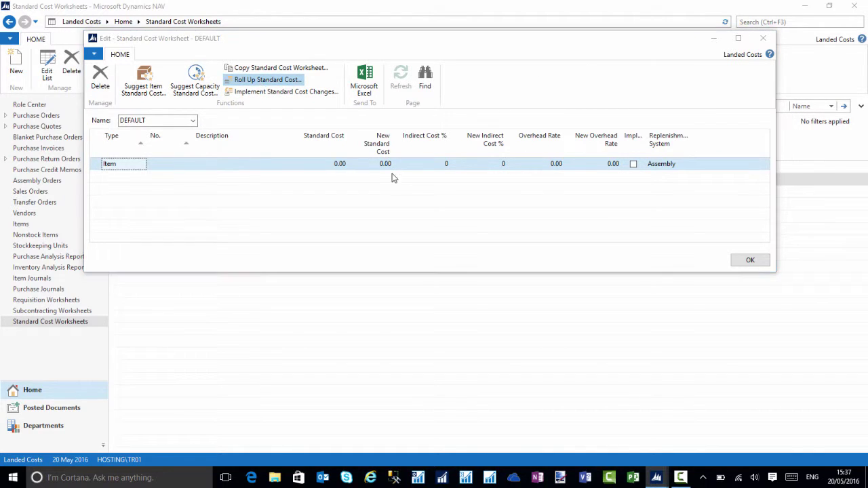
{"action": "left_click", "coordinate": [173, 202]}
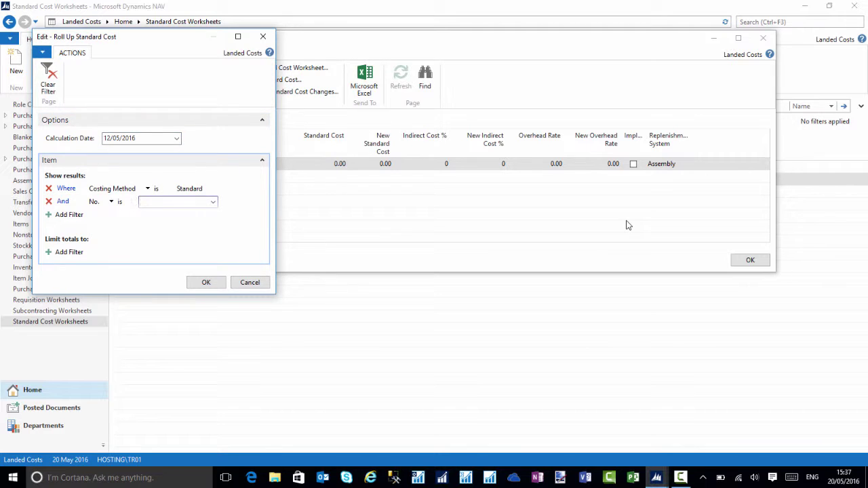
{"action": "type", "text": "pb"}
{"action": "left_click", "coordinate": [154, 245]}
{"action": "left_click", "coordinate": [150, 139]}
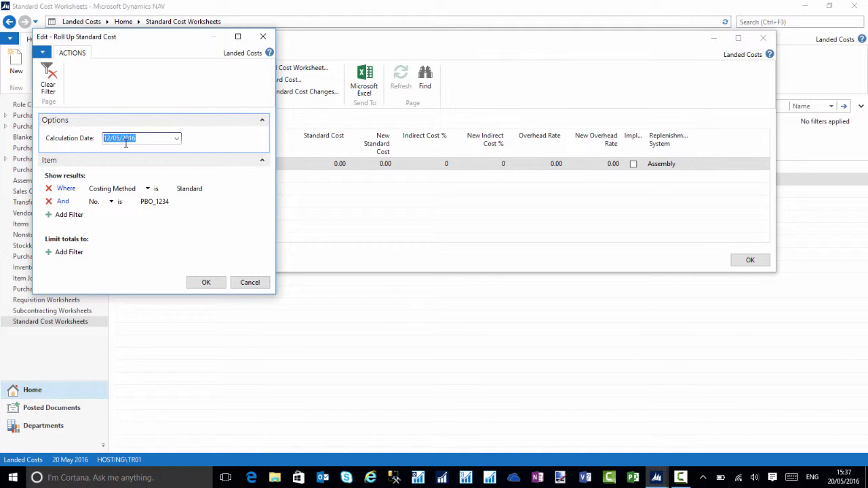
{"action": "type", "text": "20"}
{"action": "key", "text": "Tab"}
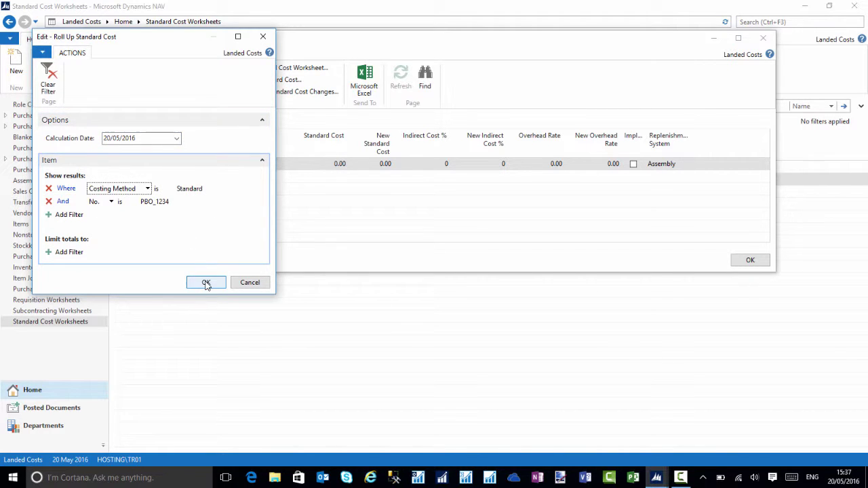
{"action": "left_click", "coordinate": [206, 283]}
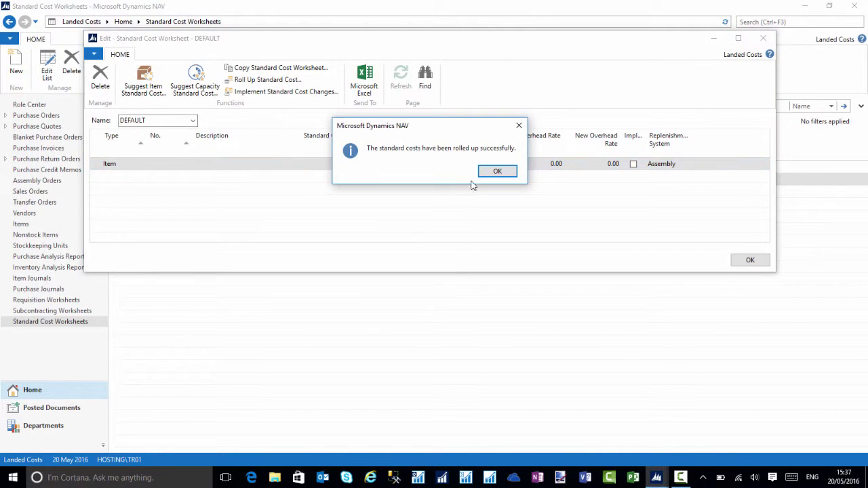
{"action": "left_click", "coordinate": [496, 172]}
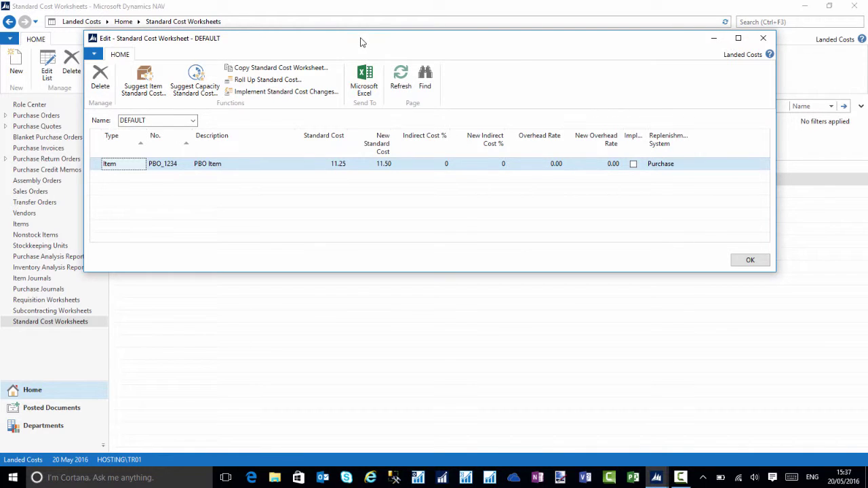
Implement the standard cost change with posting date 20/05/2016, item journal template REVAL and batch DEFAULT, and close the worksheet.
{"action": "left_click_drag", "start_coordinate": [360, 42], "coordinate": [332, 121]}
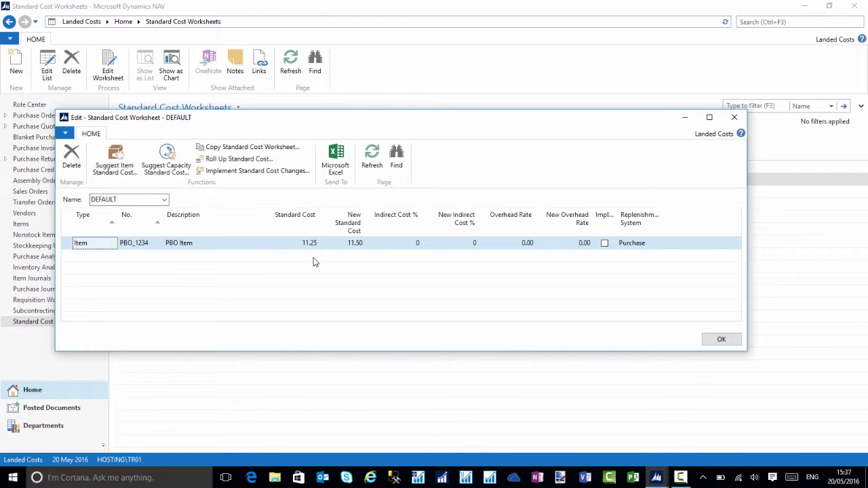
{"action": "left_click", "coordinate": [68, 246]}
{"action": "left_click", "coordinate": [249, 173]}
{"action": "left_click", "coordinate": [411, 178]}
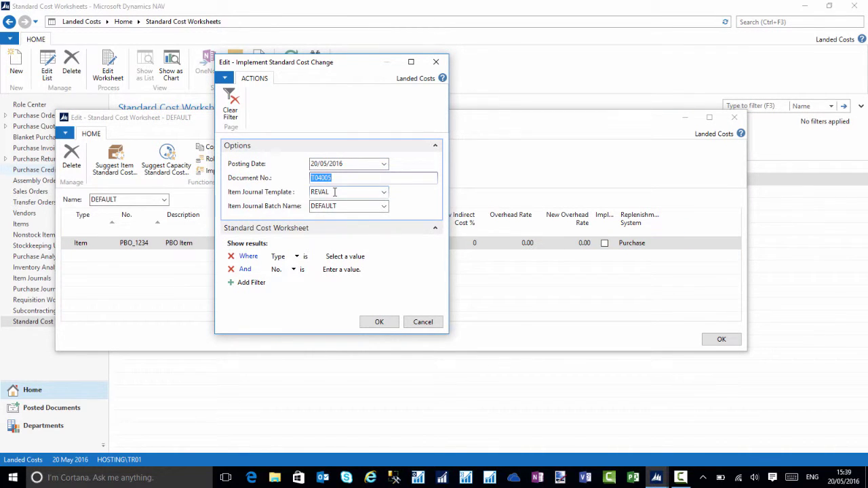
{"action": "key", "text": "Tab"}
{"action": "type", "text": "R"}
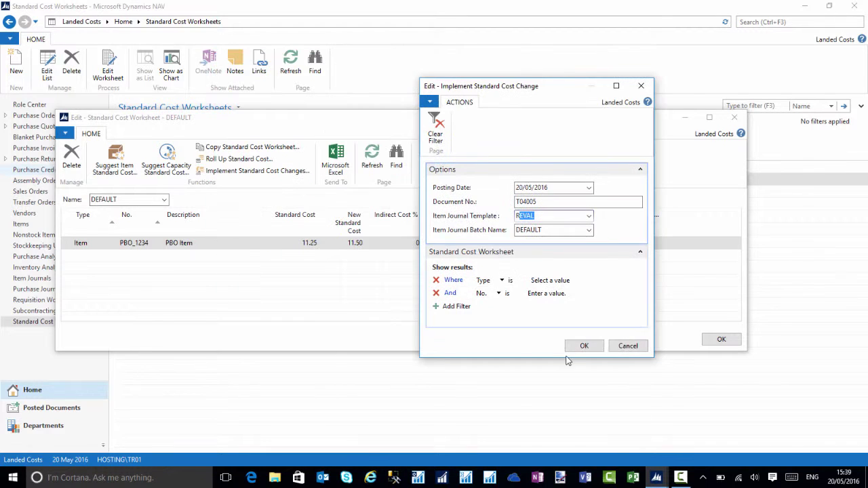
{"action": "left_click", "coordinate": [583, 346]}
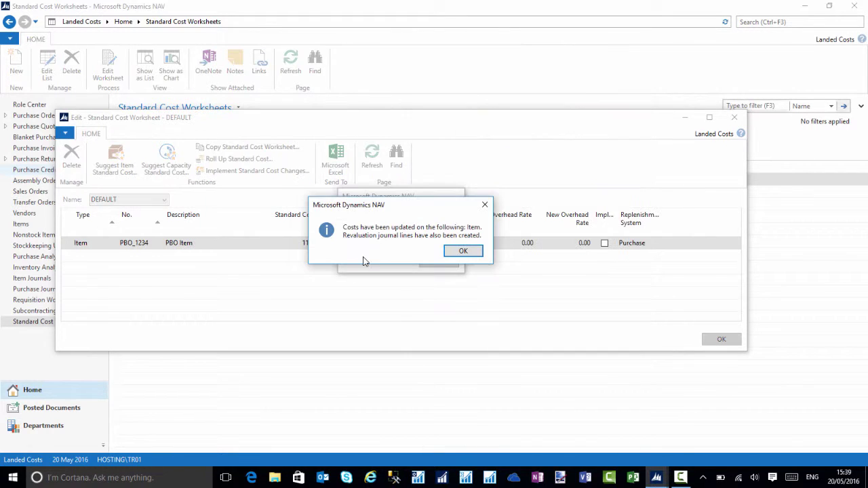
{"action": "left_click", "coordinate": [457, 257]}
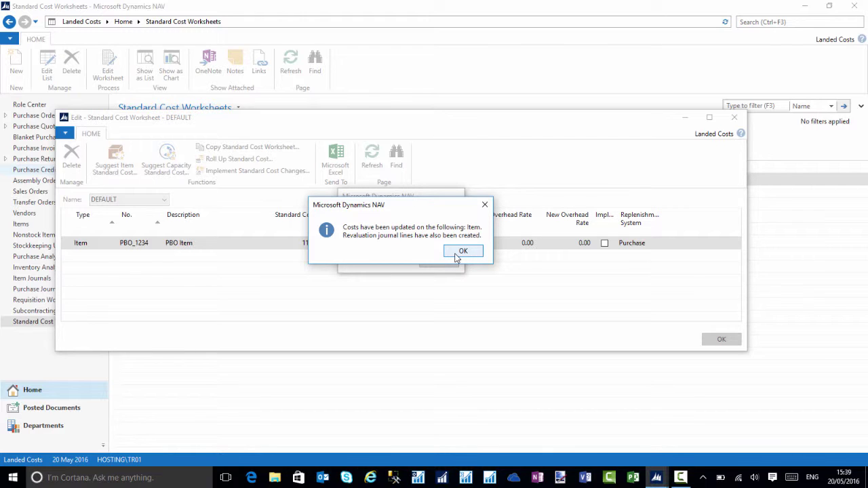
{"action": "left_click", "coordinate": [457, 257]}
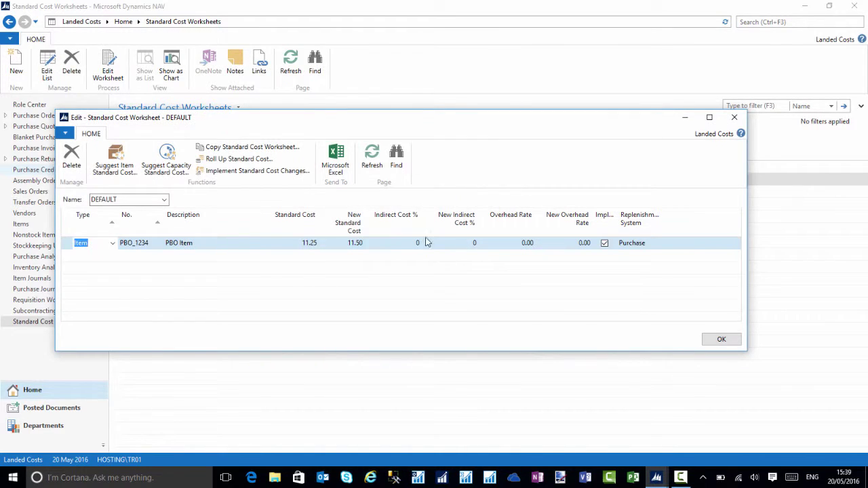
{"action": "left_click", "coordinate": [68, 242]}
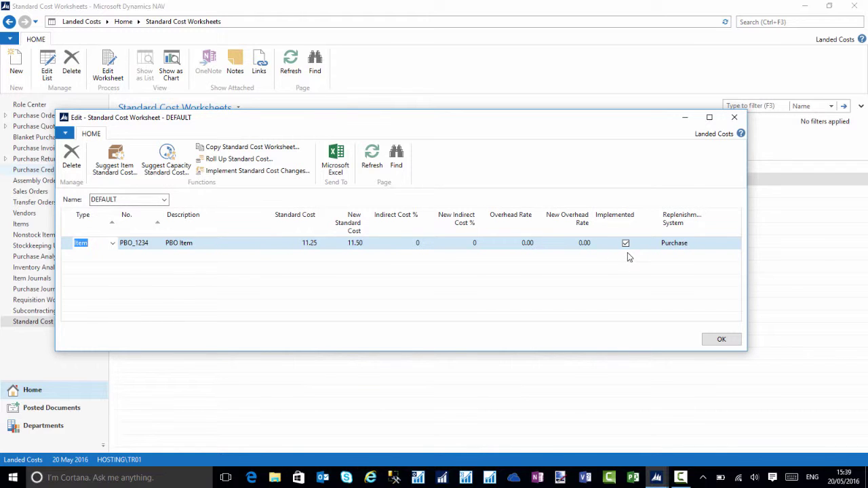
{"action": "left_click", "coordinate": [728, 345]}
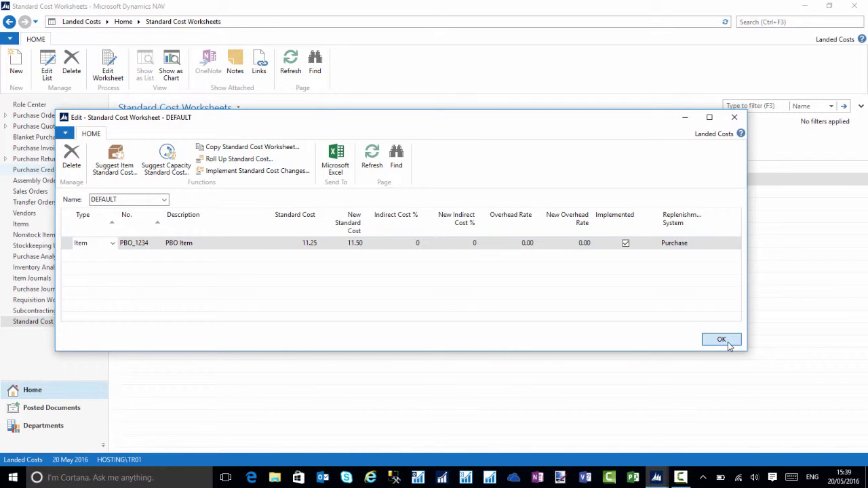
Find and open the Revaluation Journal, and widen its window to show the Inventory Value (Revalued) and Applies-to Entry columns.
{"action": "left_click", "coordinate": [780, 23]}
{"action": "type", "text": "revalu"}
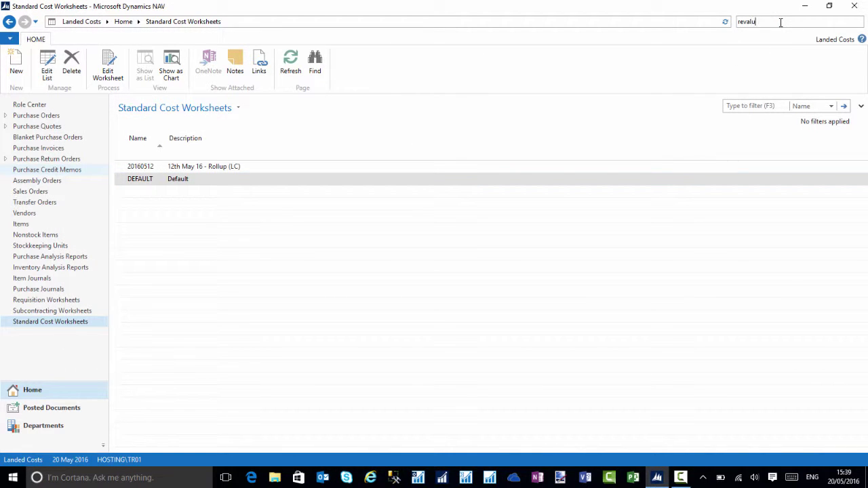
{"action": "left_click", "coordinate": [639, 36]}
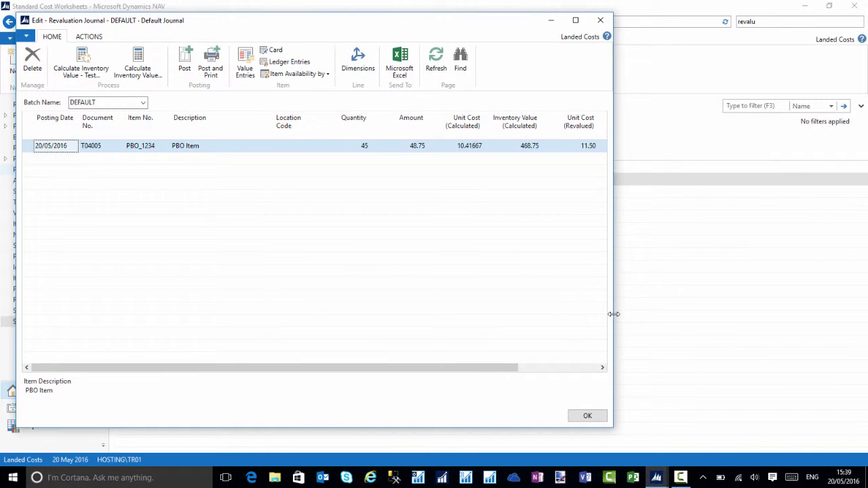
{"action": "left_click_drag", "start_coordinate": [614, 319], "coordinate": [769, 294]}
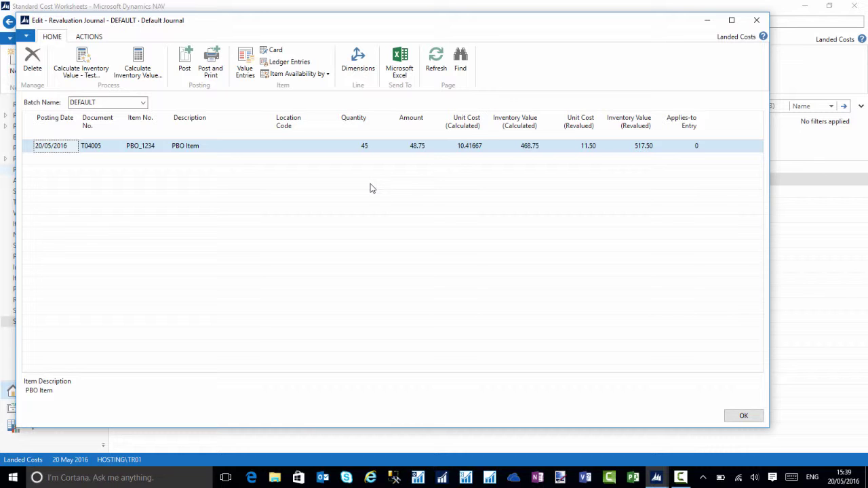
Post the DEFAULT batch's revaluation line for item PBO_1234 and close the journal.
{"action": "left_click", "coordinate": [184, 63]}
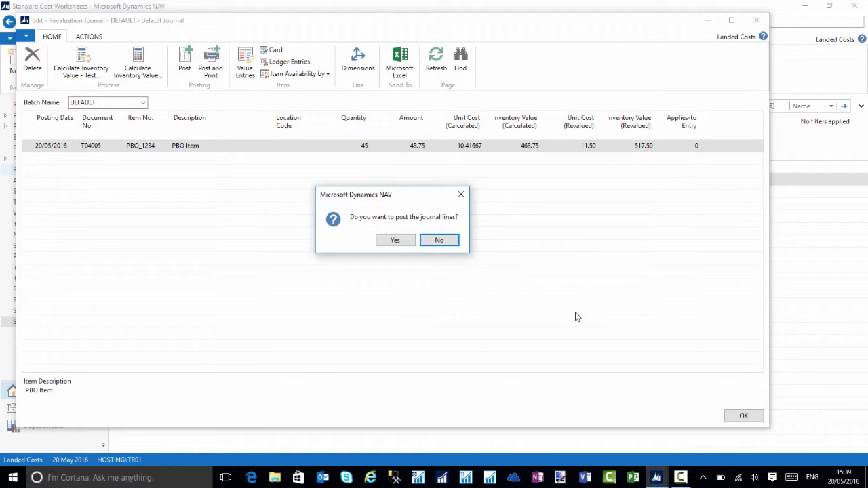
{"action": "left_click", "coordinate": [400, 240]}
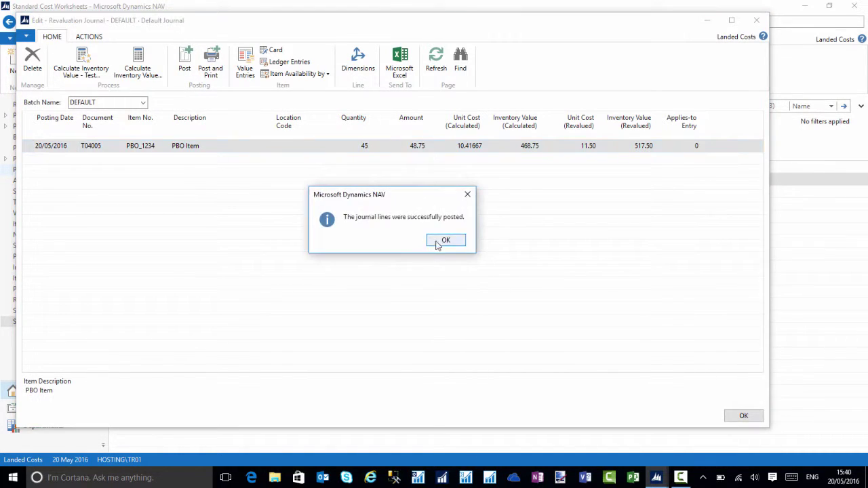
{"action": "left_click", "coordinate": [451, 244]}
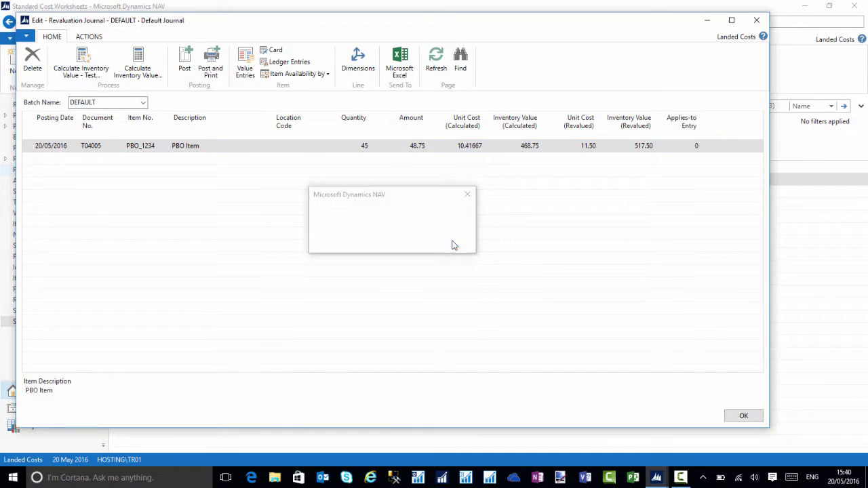
{"action": "left_click", "coordinate": [743, 415]}
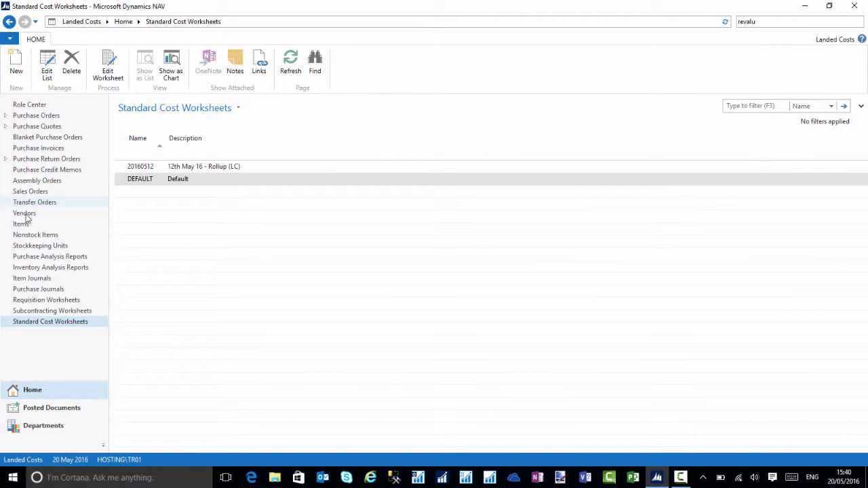
Open item PBO_1234's card and check the revaluation value entry behind the 20/05/2016 purchase ledger entry, closing both entry lists.
{"action": "left_click", "coordinate": [21, 225]}
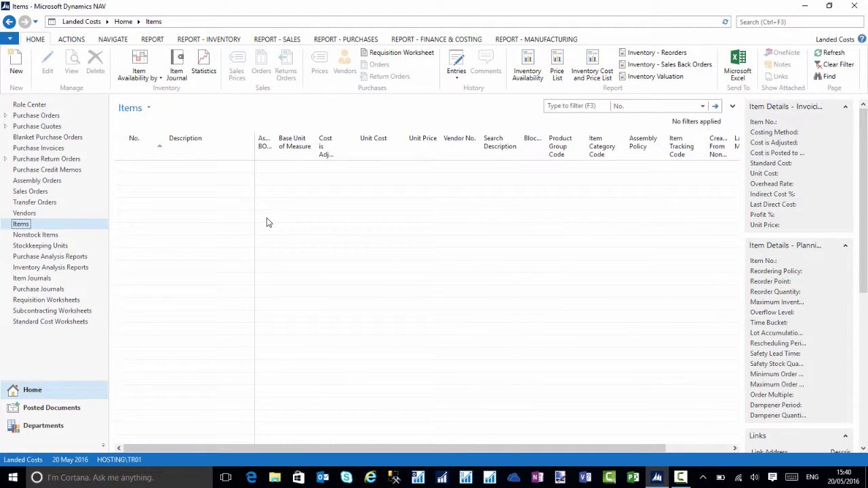
{"action": "double_click", "coordinate": [163, 380]}
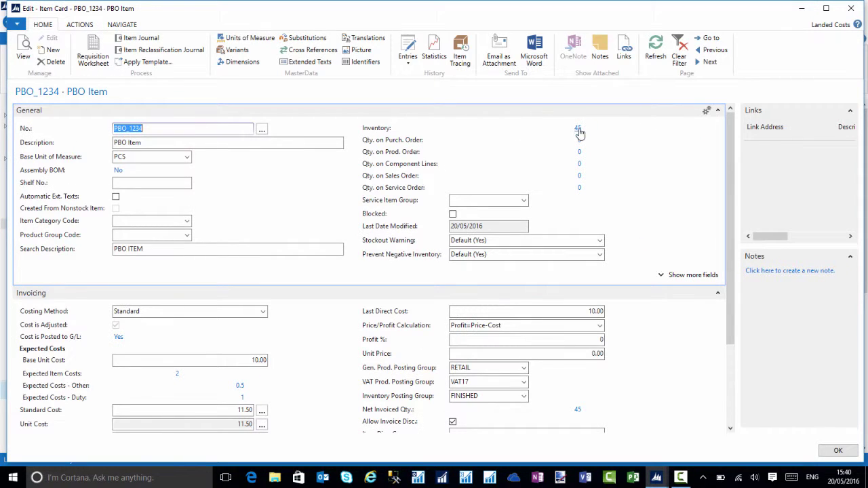
{"action": "left_click", "coordinate": [577, 129]}
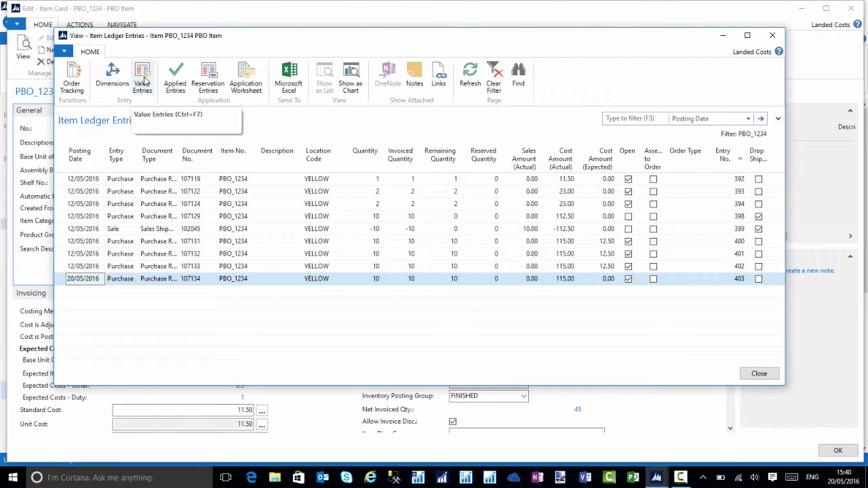
{"action": "left_click", "coordinate": [142, 78]}
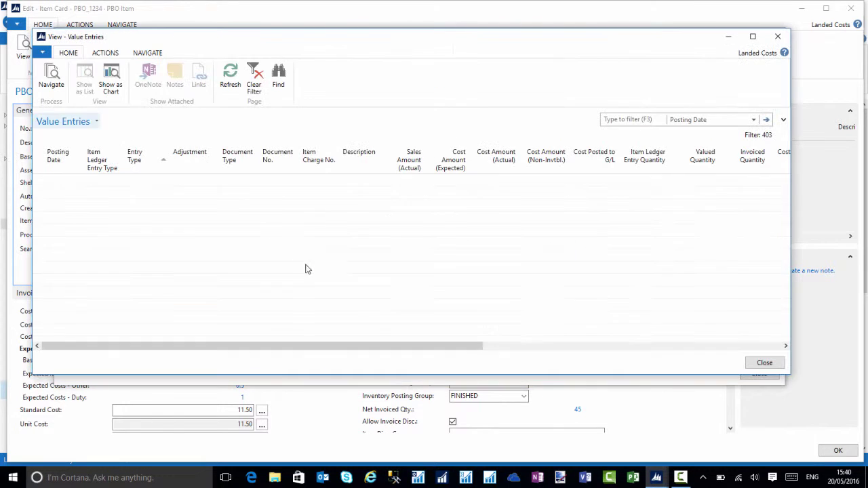
{"action": "left_click", "coordinate": [43, 257]}
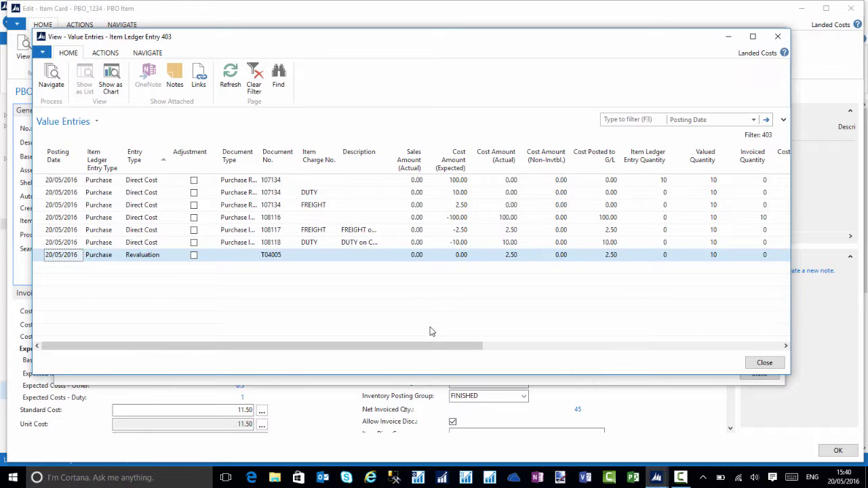
{"action": "left_click", "coordinate": [764, 363]}
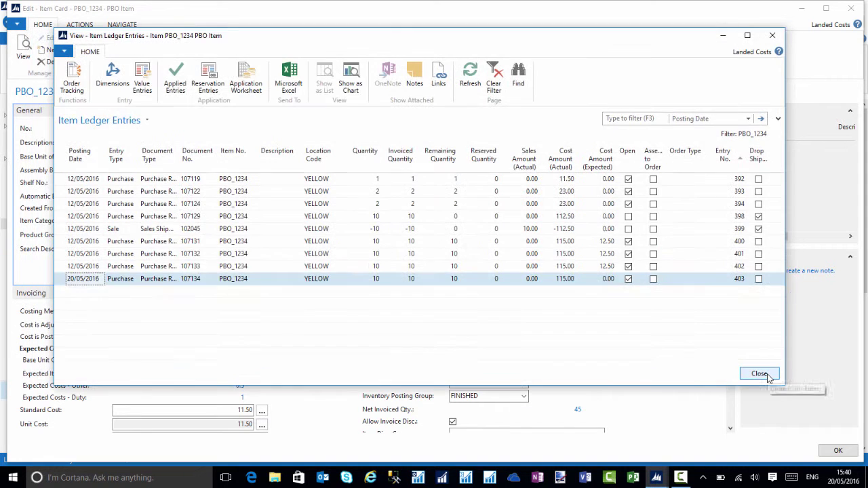
{"action": "left_click", "coordinate": [760, 373]}
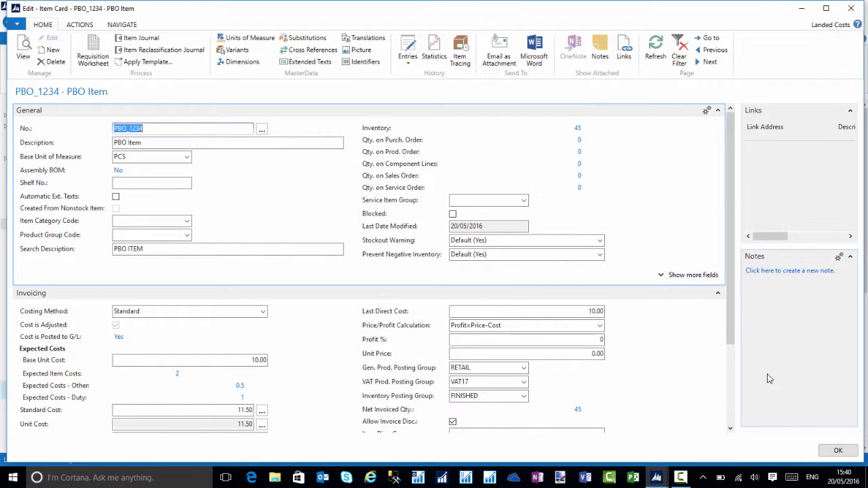